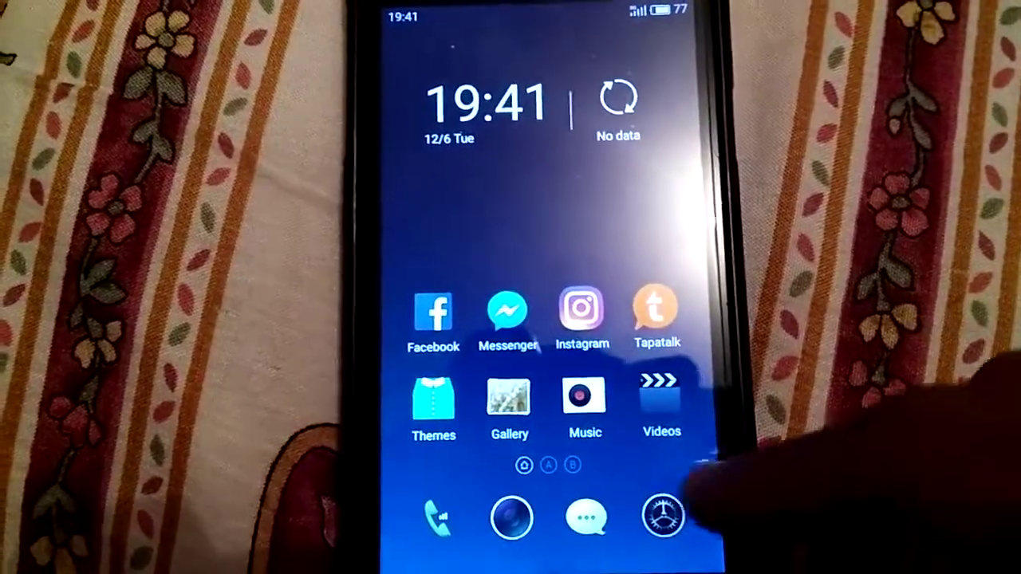
Step: Open Settings and go to About phone to see device Fresh running Android 5.1.1
left_click(664, 517)
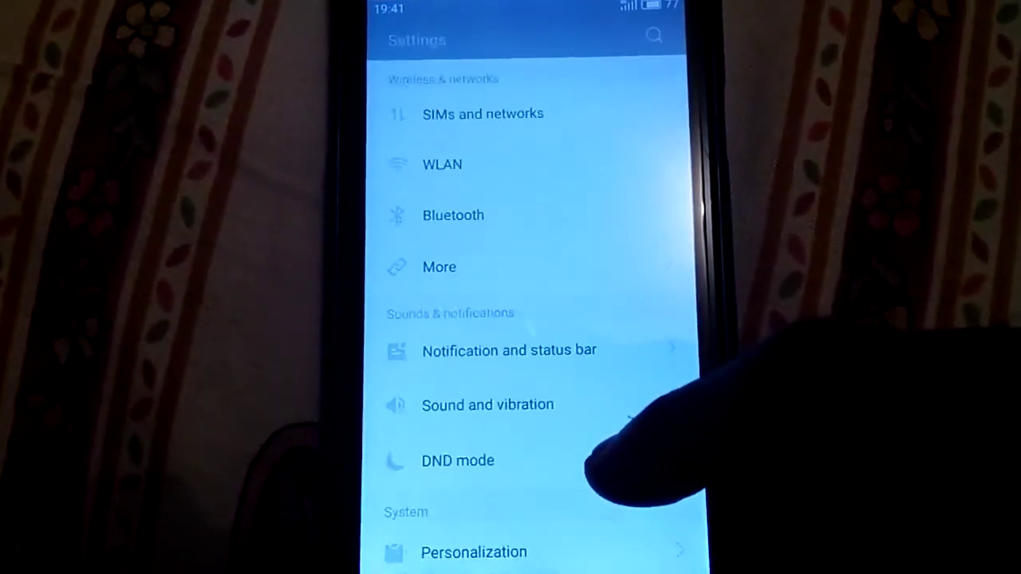
scroll(638, 343, "down", 5)
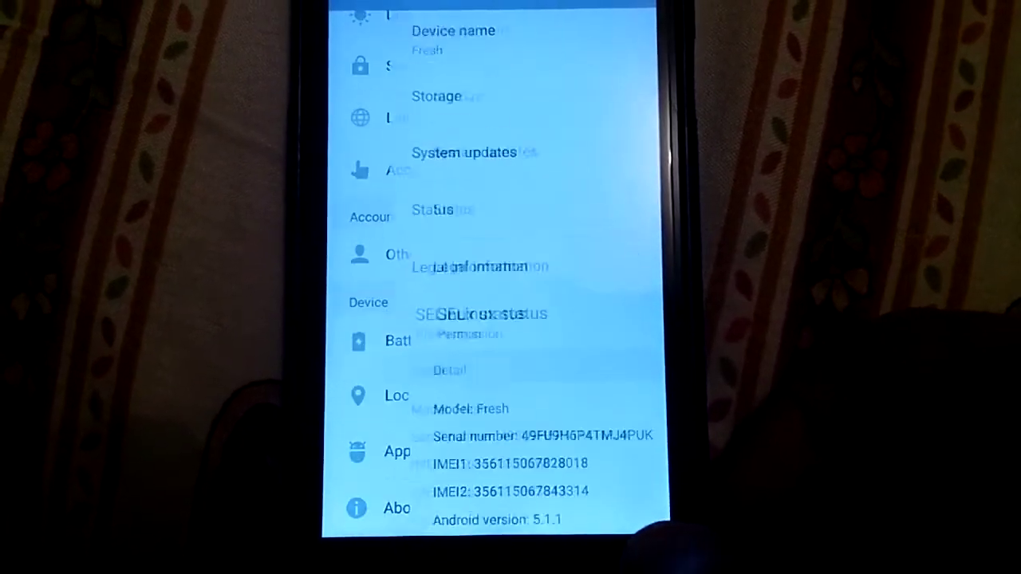
left_click(511, 515)
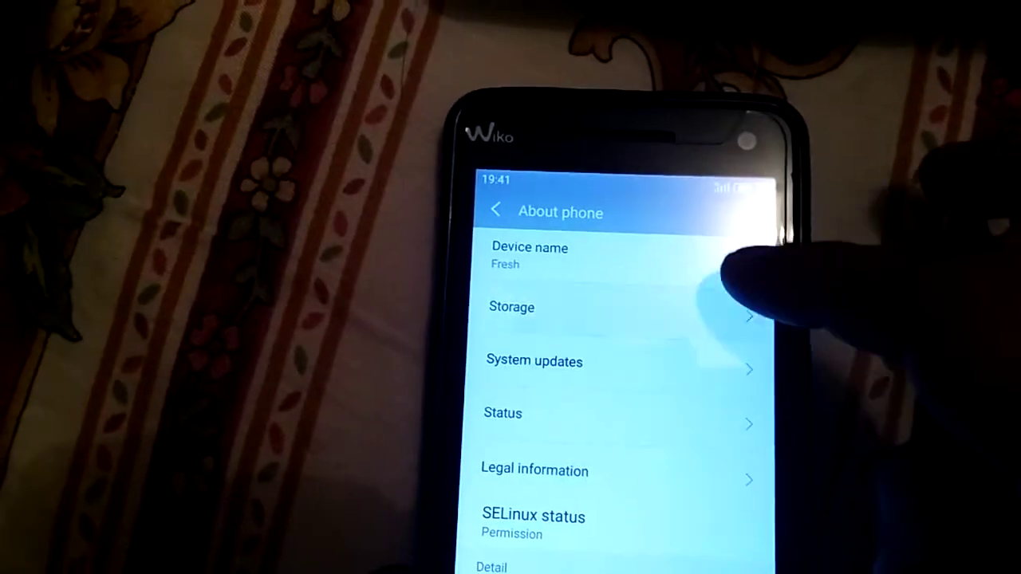
Step: View the Storage breakdown: 3.58GB total and 374MB available
left_click(726, 307)
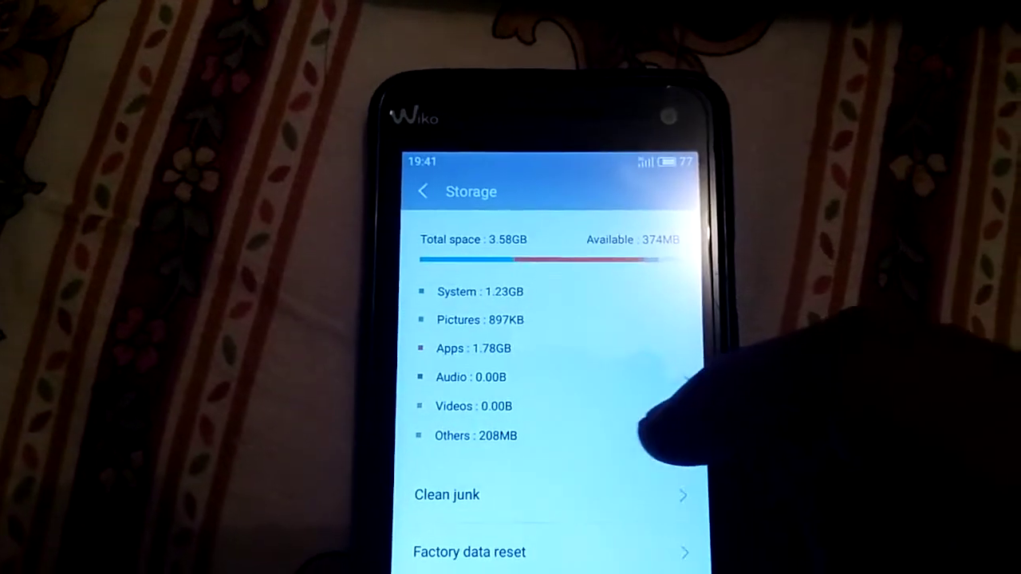
Step: Back out to Settings and open Language and time, then the Language list
key("Escape")
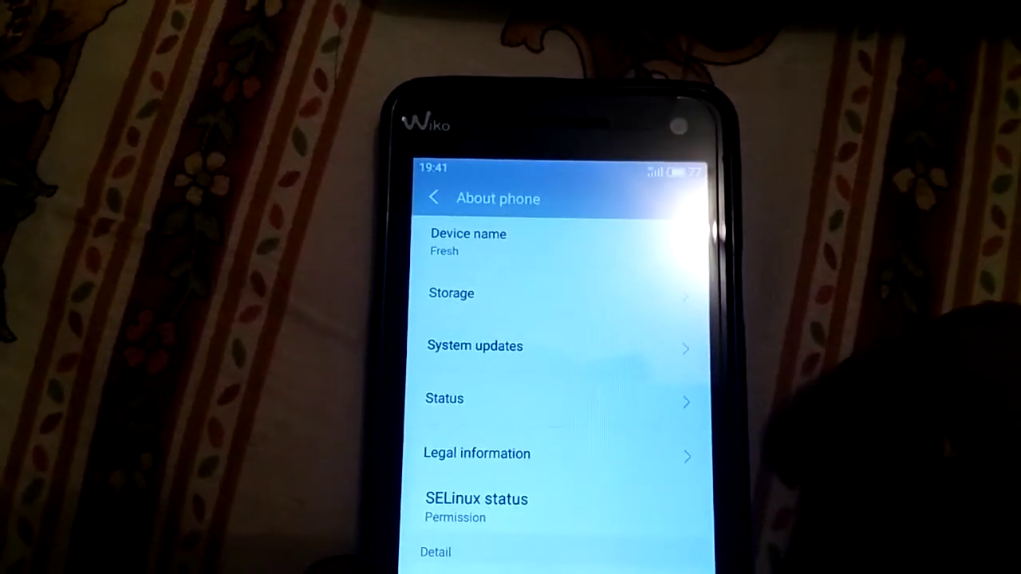
key("Escape")
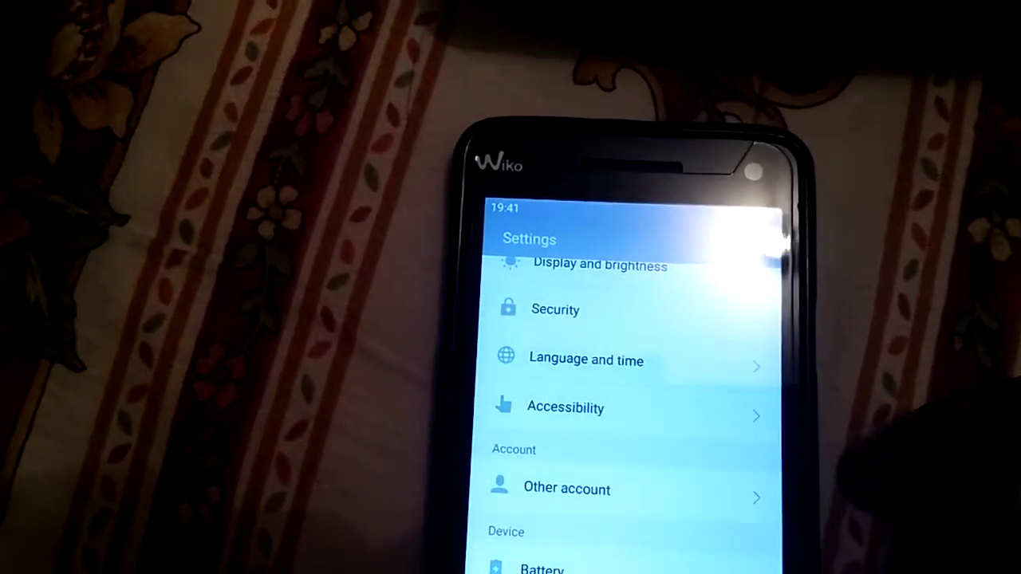
scroll(718, 479, "up", 3)
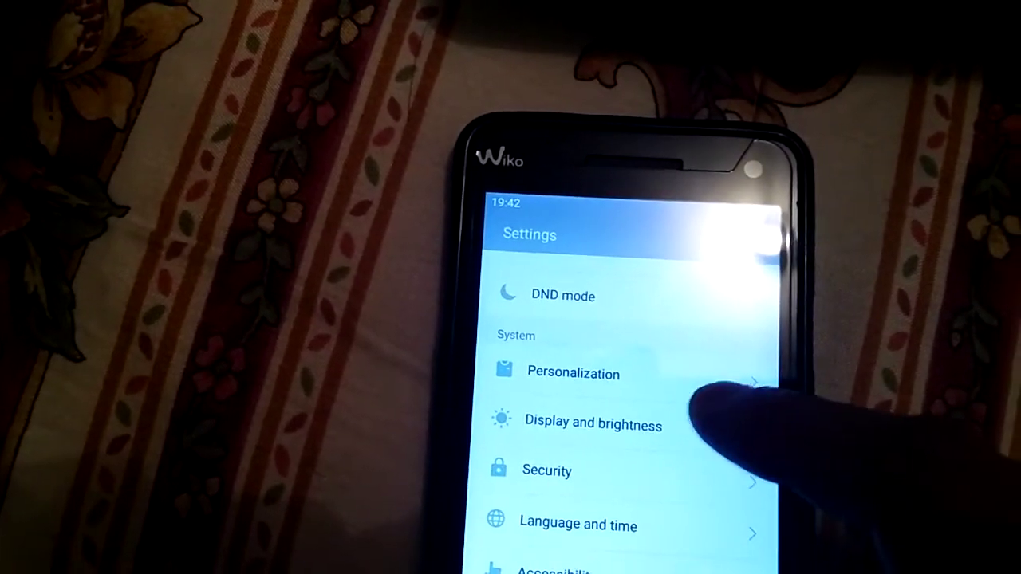
scroll(718, 415, "up", 2)
scroll(718, 415, "down", 3)
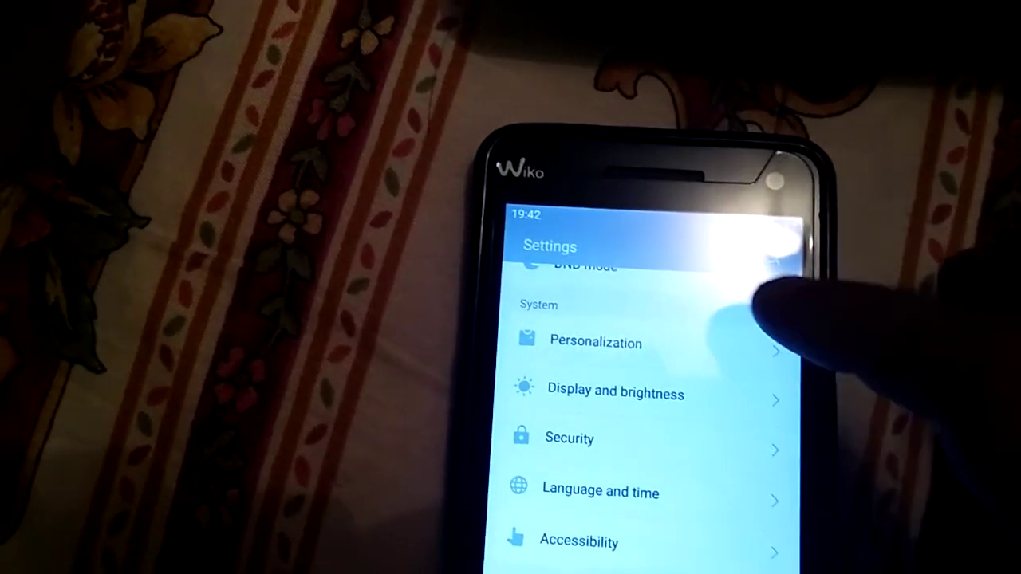
left_click(718, 490)
left_click(718, 275)
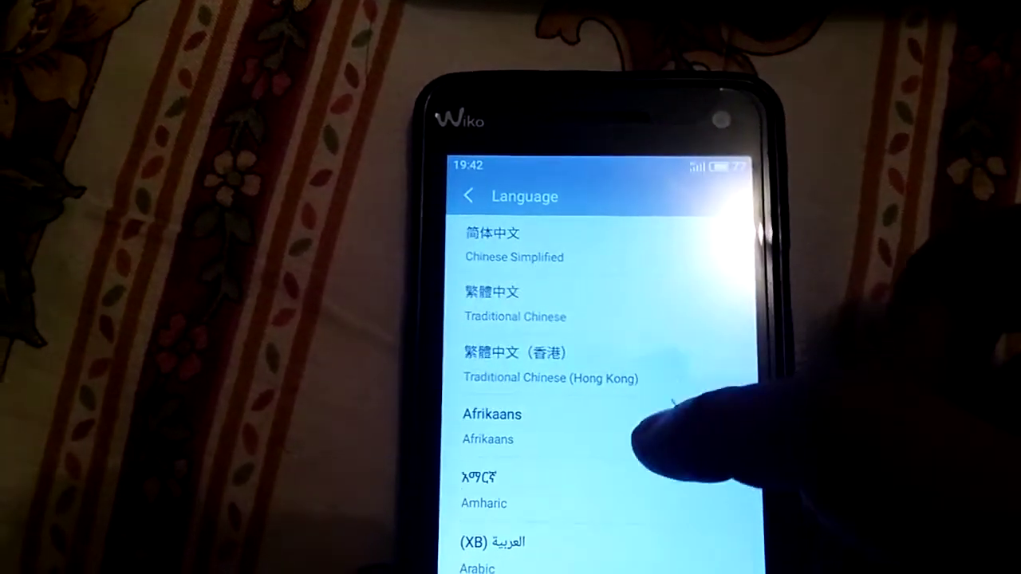
scroll(638, 335, "down", 2)
scroll(638, 335, "down", 2)
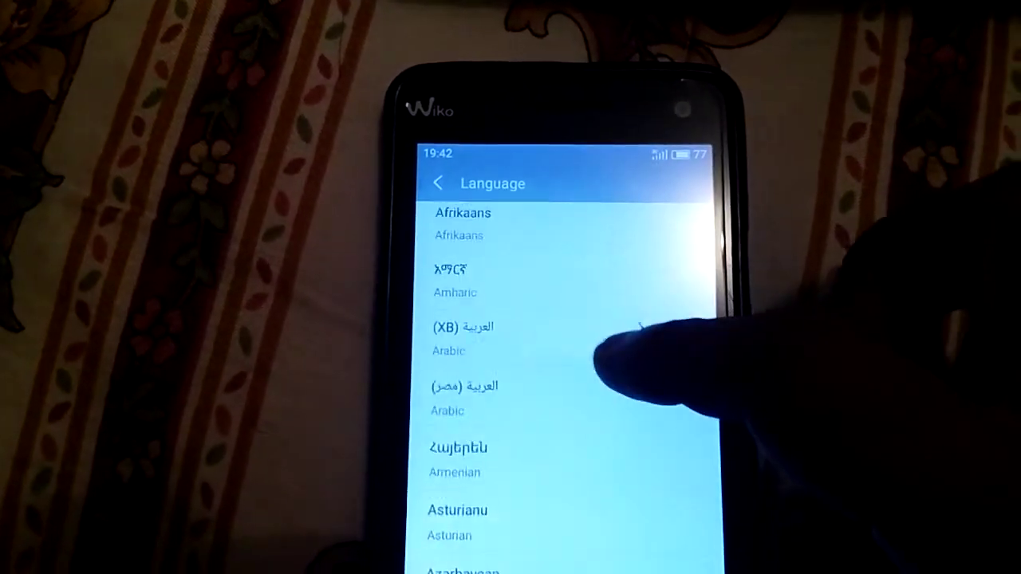
scroll(590, 403, "down", 1)
scroll(574, 415, "down", 1)
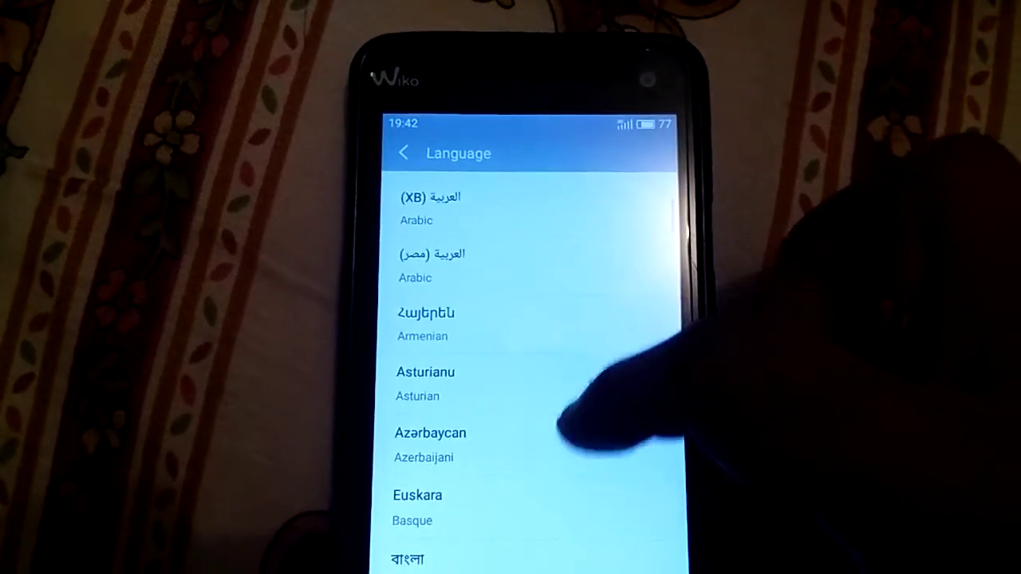
scroll(559, 423, "down", 1)
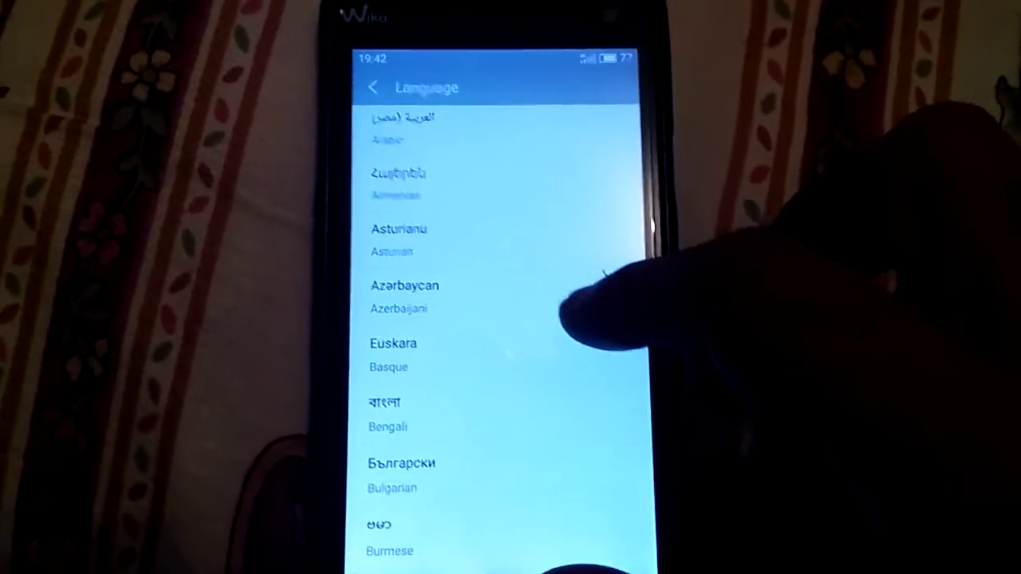
scroll(558, 415, "down", 3)
scroll(558, 359, "down", 3)
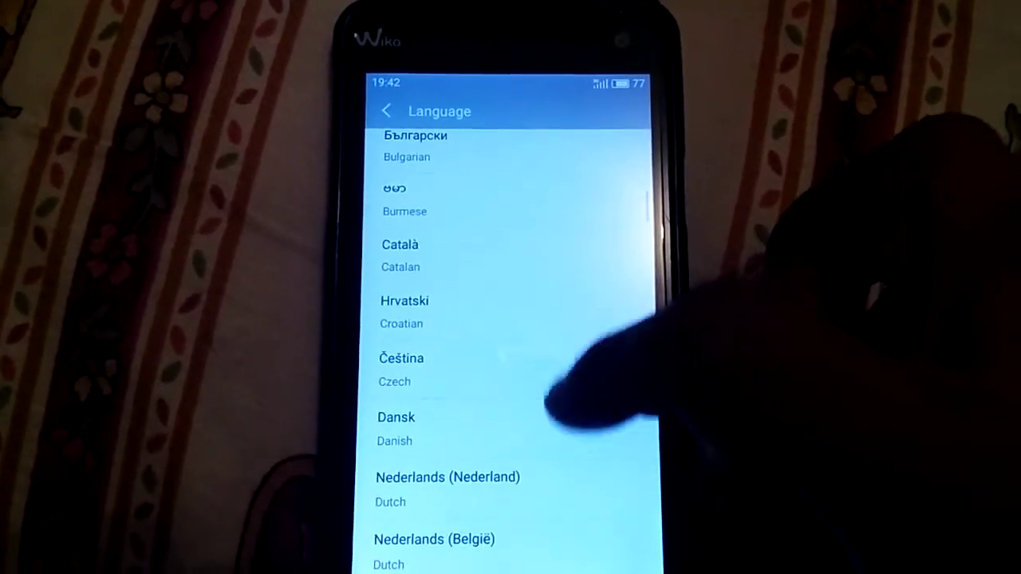
scroll(542, 407, "down", 2)
scroll(526, 319, "down", 5)
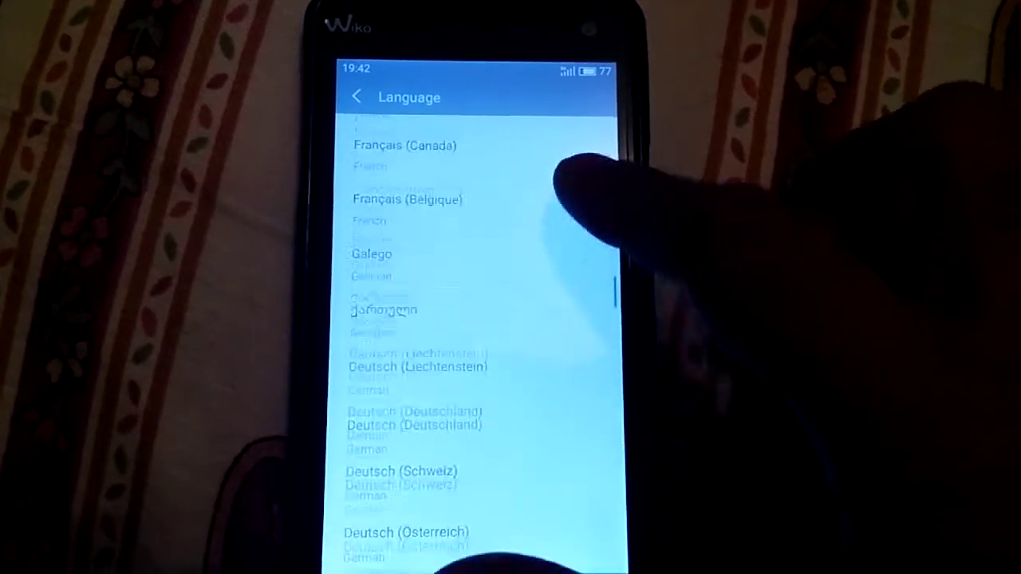
scroll(535, 351, "down", 5)
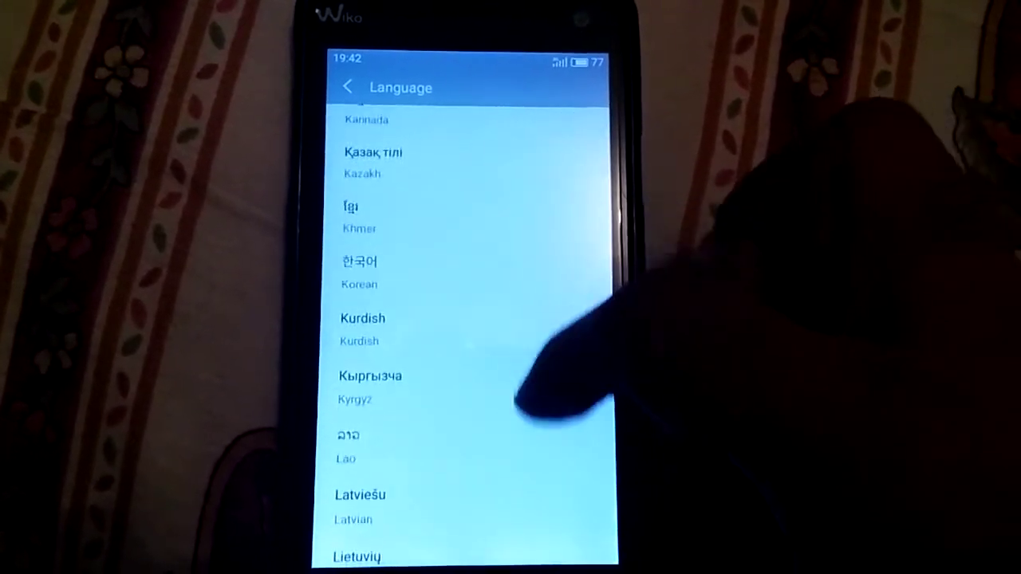
scroll(527, 319, "down", 3)
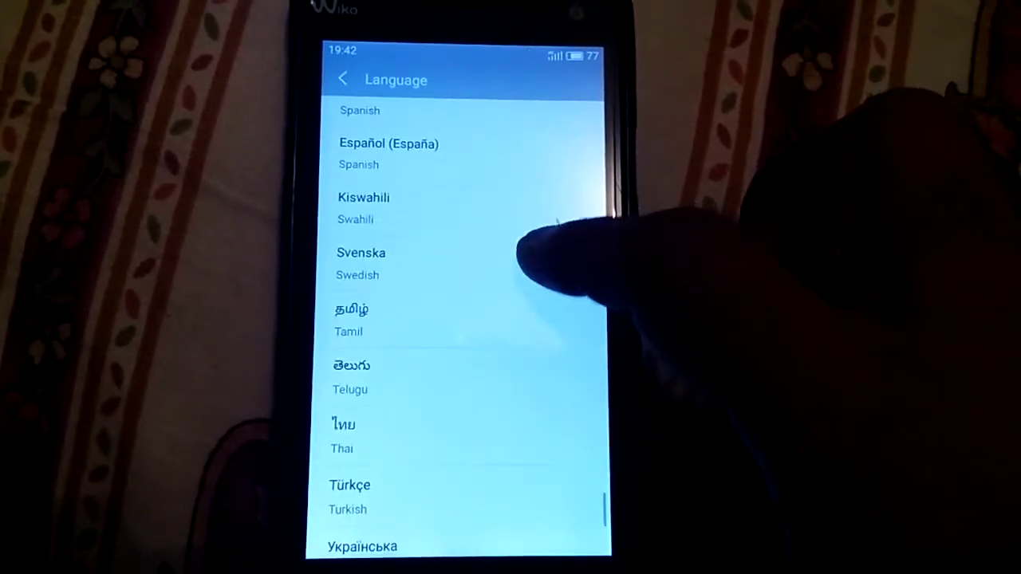
scroll(511, 367, "up", 3)
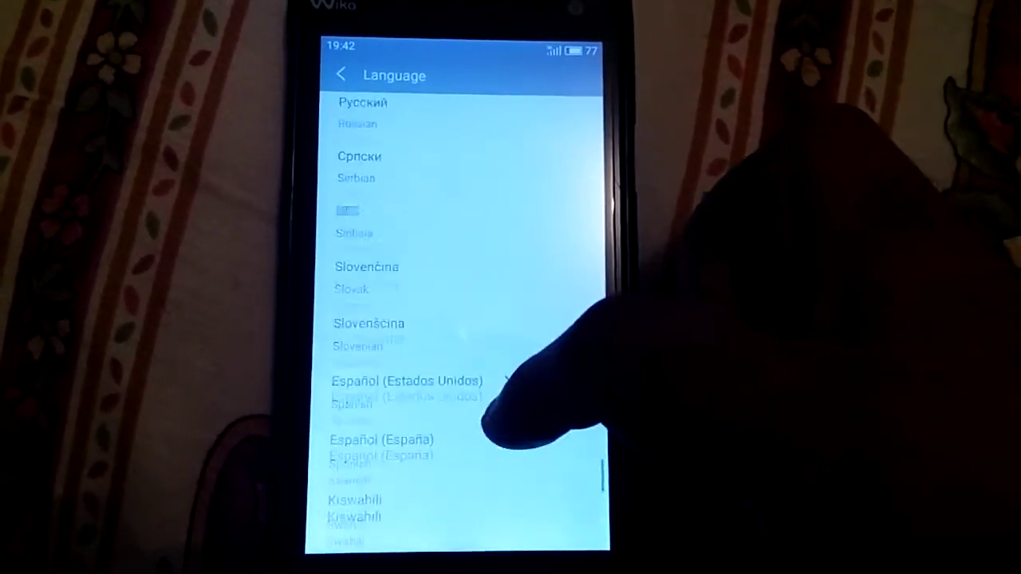
scroll(518, 319, "down", 8)
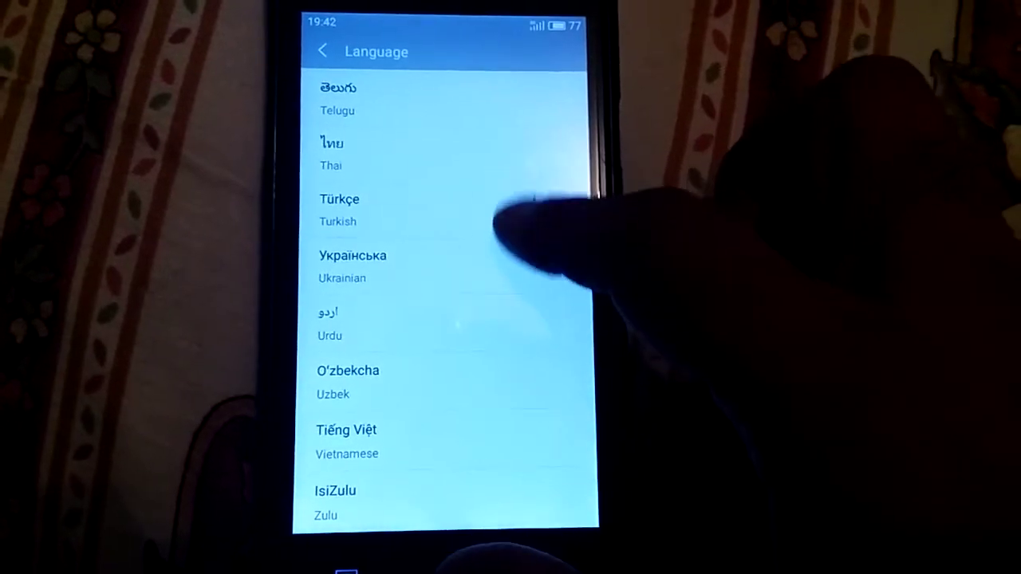
scroll(519, 239, "up", 1)
scroll(494, 399, "down", 1)
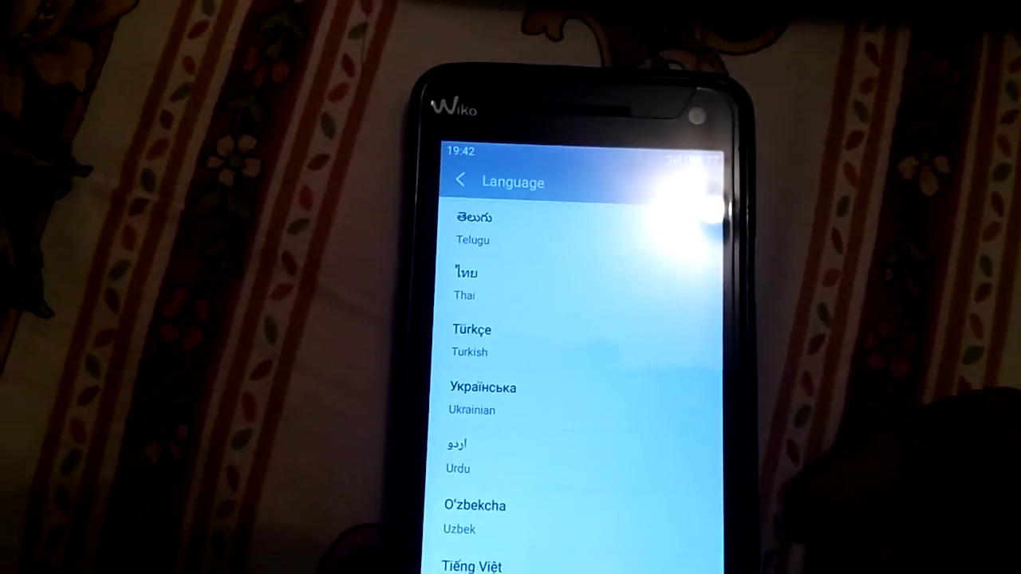
Step: Return to the main Settings list and check the Security page
key("Escape")
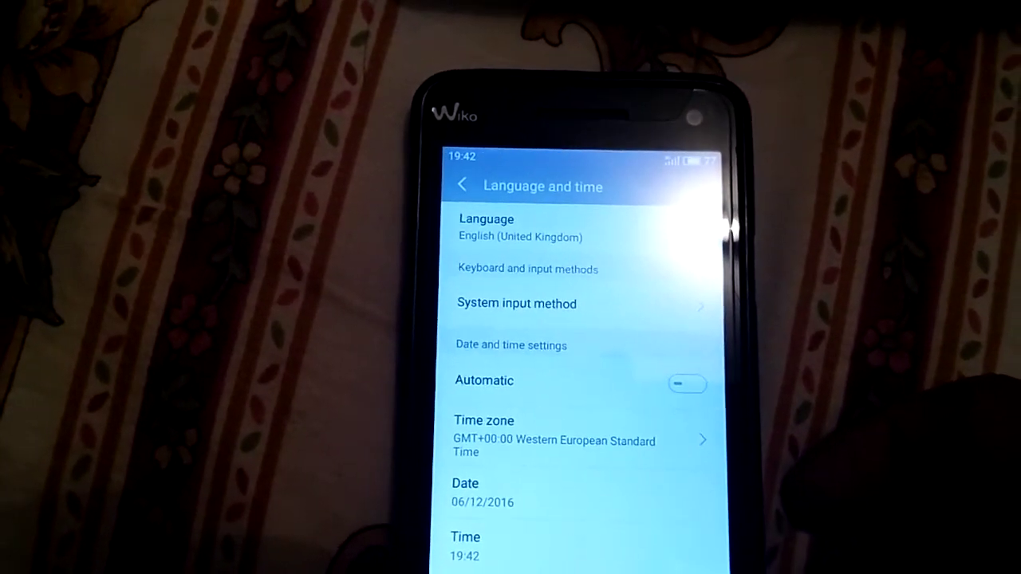
key("Escape")
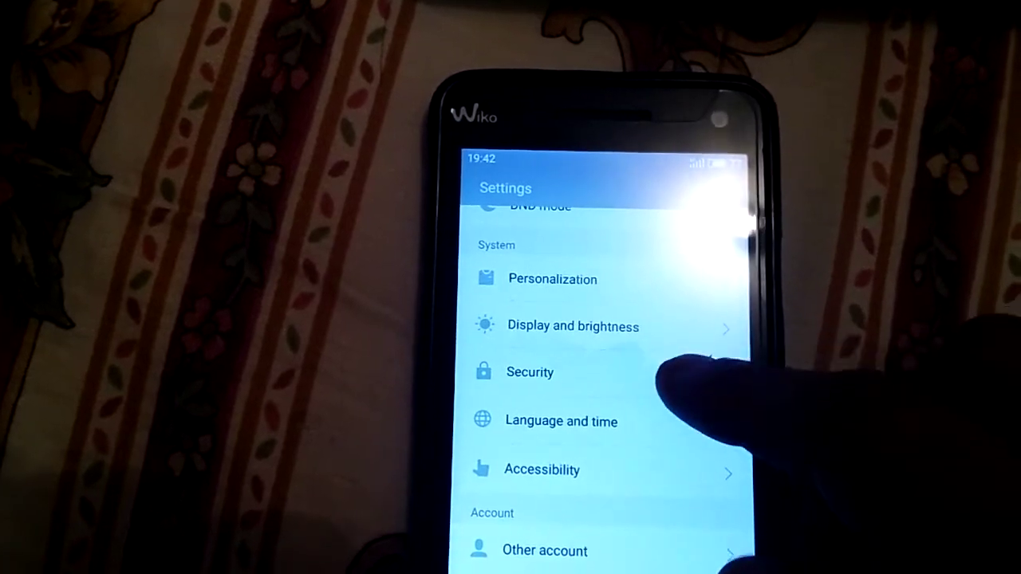
scroll(670, 375, "up", 1)
left_click(678, 439)
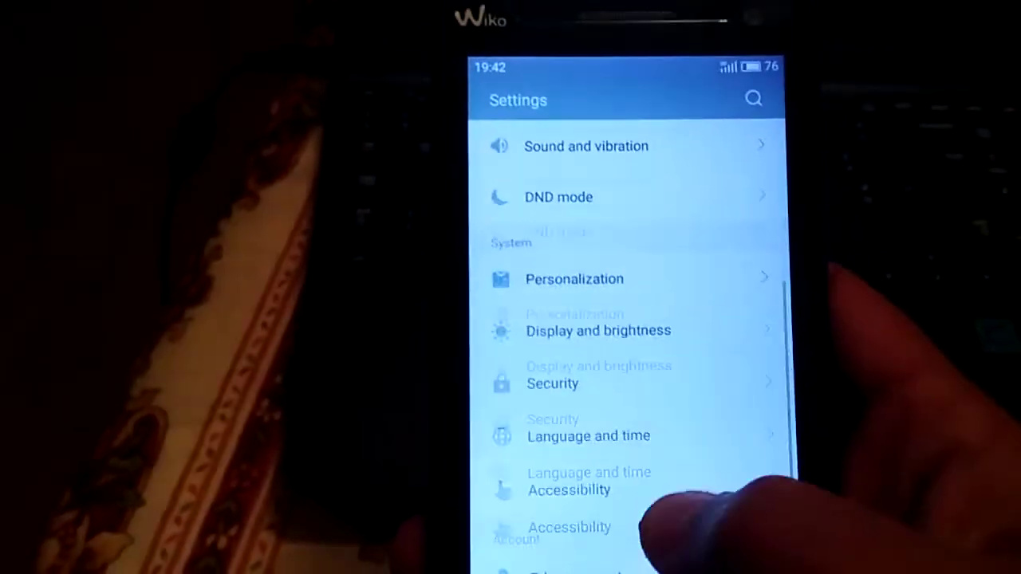
Step: In Display and brightness, switch Auto-brightness on and back off
left_click(607, 394)
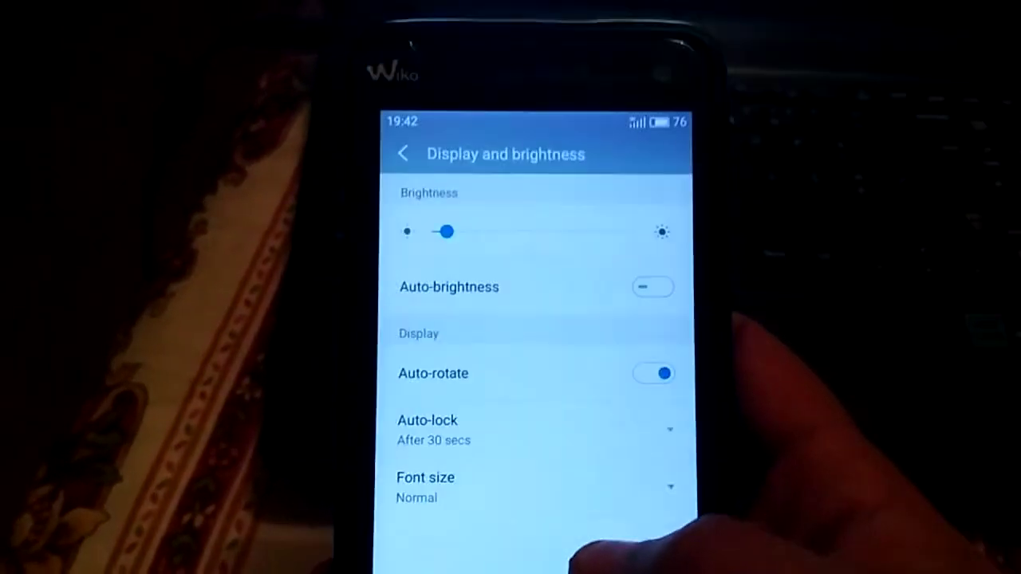
left_click(653, 288)
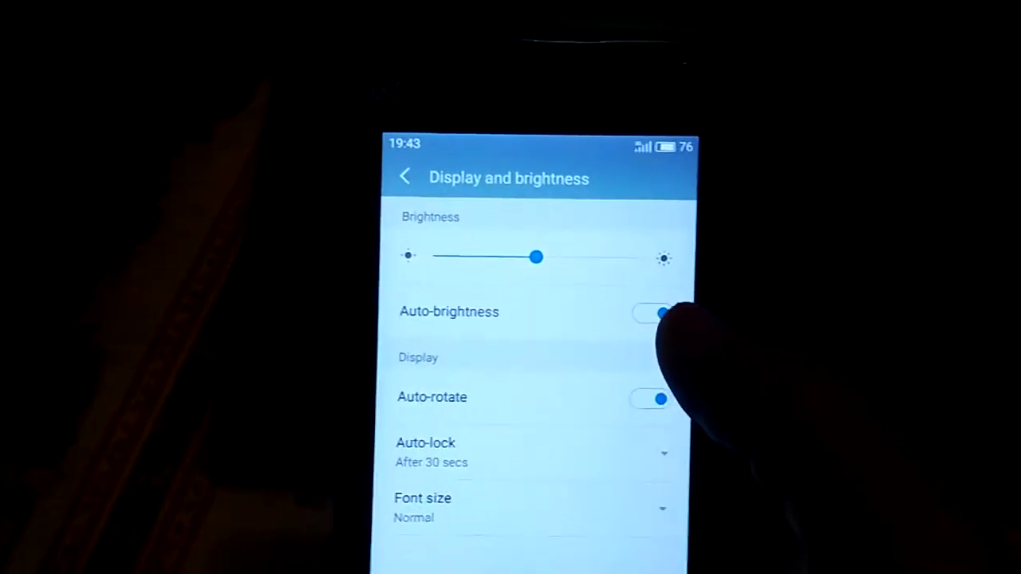
left_click(610, 300)
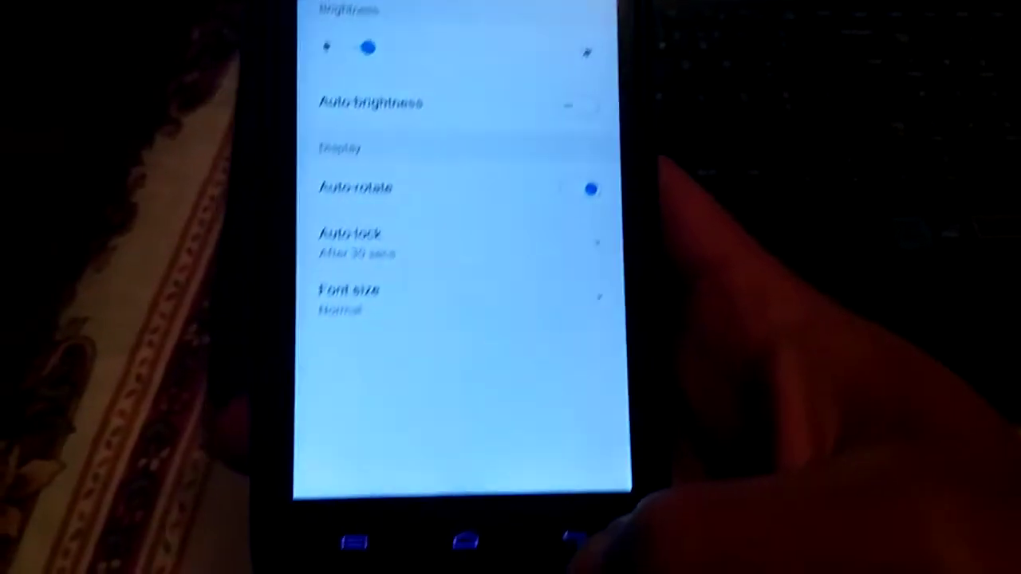
Step: Return to Settings and open the Theme gallery under Personalization
key("Escape")
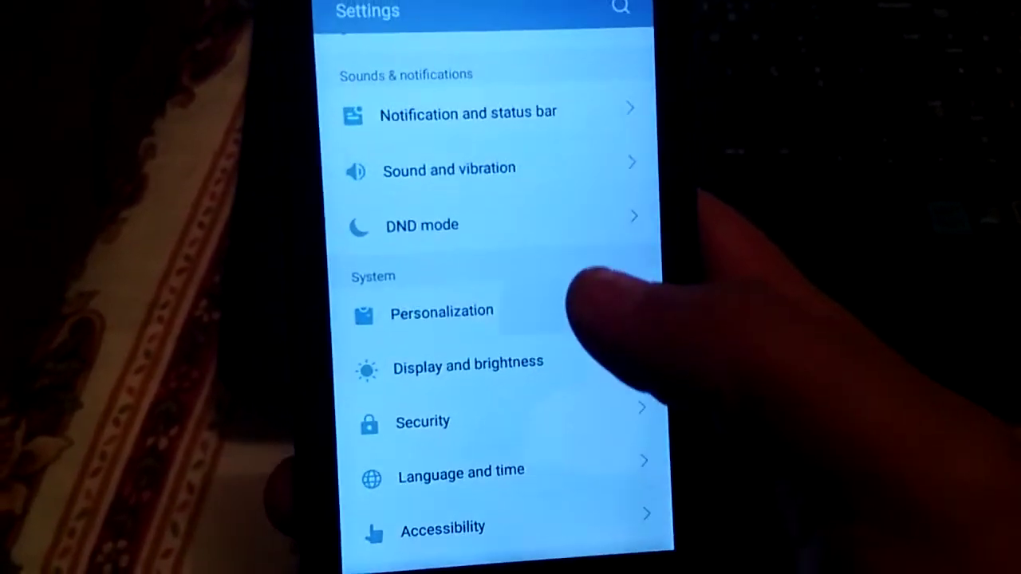
left_click(558, 311)
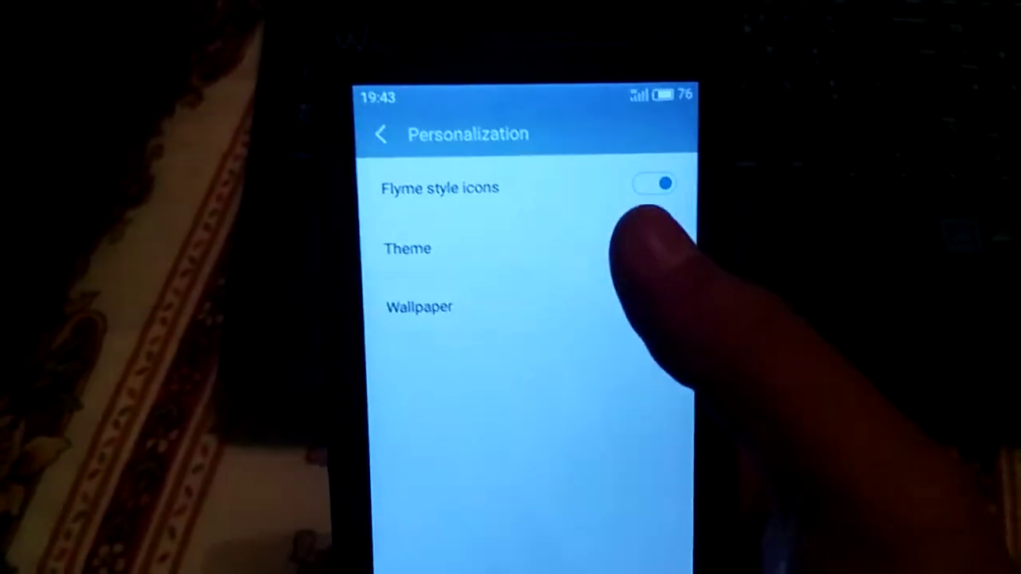
left_click(631, 244)
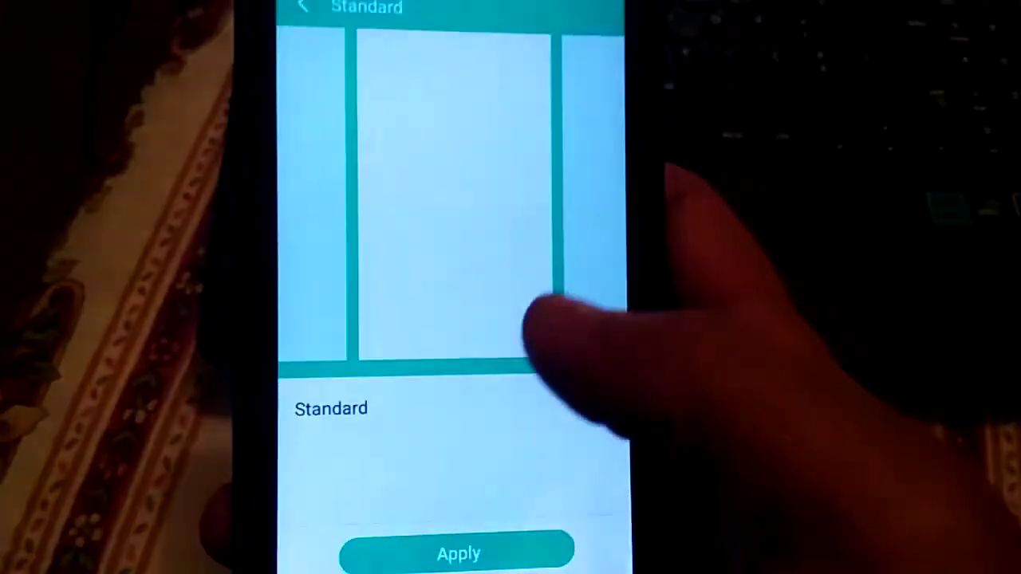
Step: Apply the Standard theme from its detail page
left_click(470, 521)
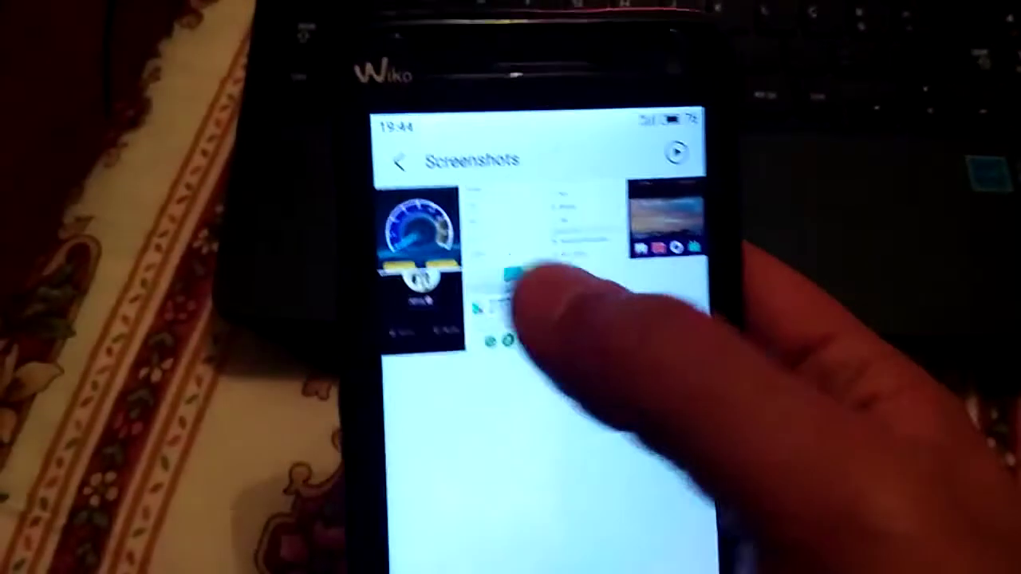
left_click(335, 148)
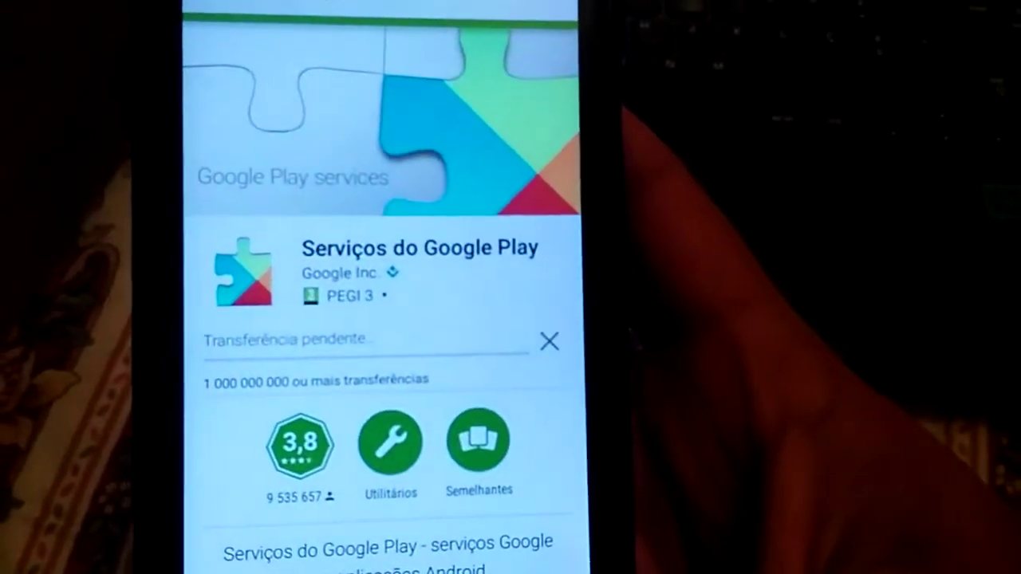
key("Escape")
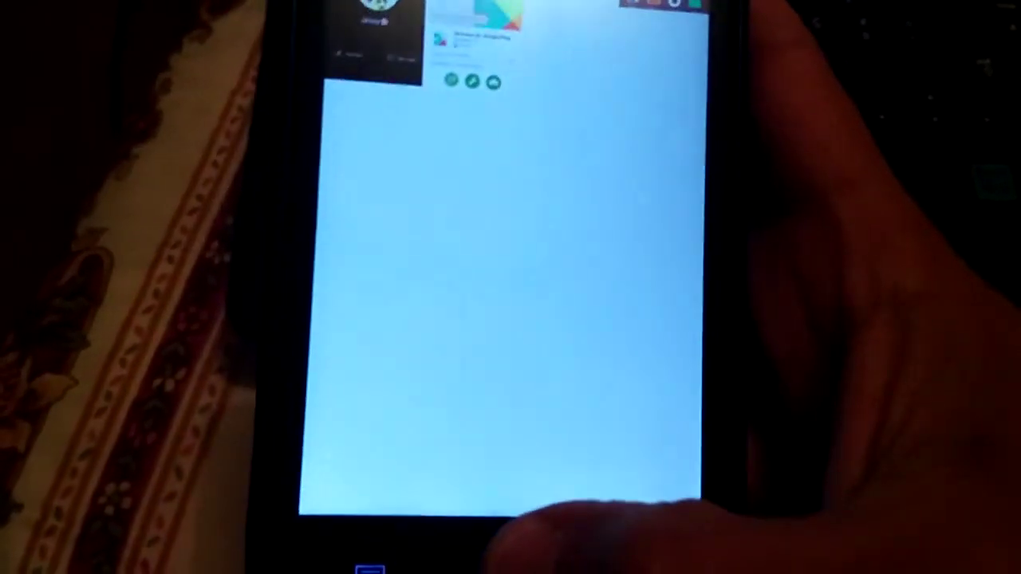
key("super")
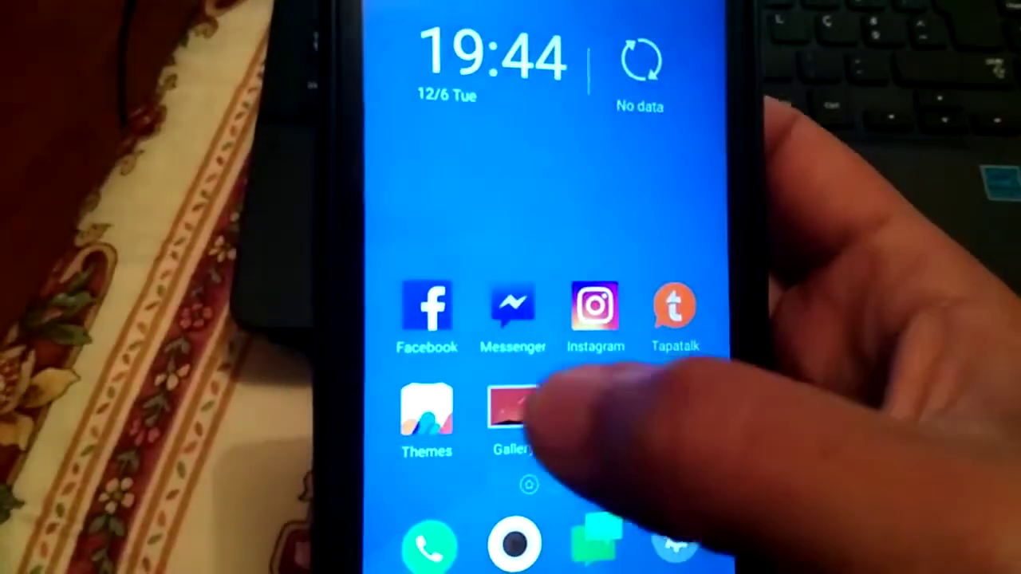
Step: View a screenshot in the Gallery, then go home and swipe to the app page
left_click(543, 421)
left_click(511, 255)
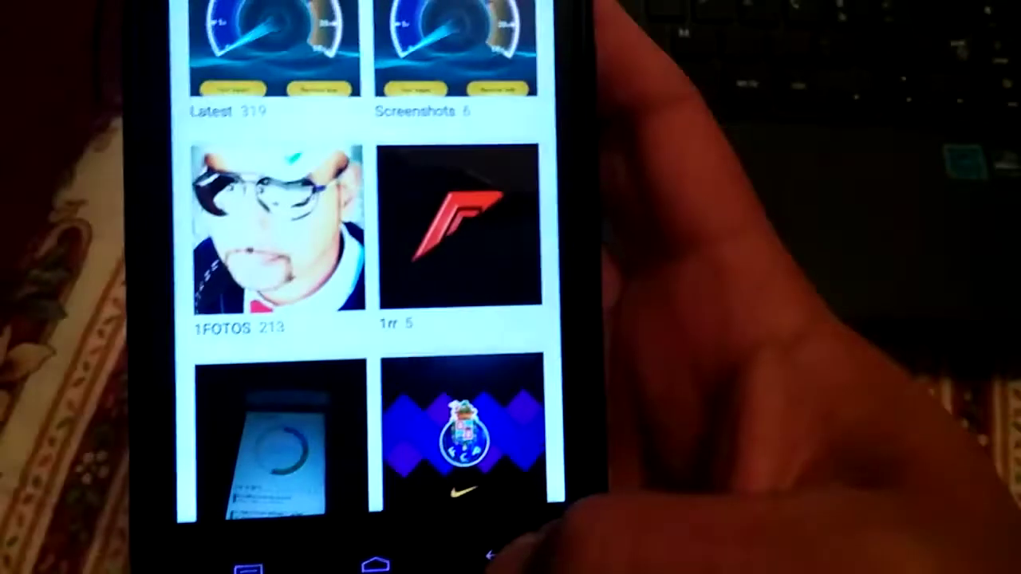
left_click(510, 555)
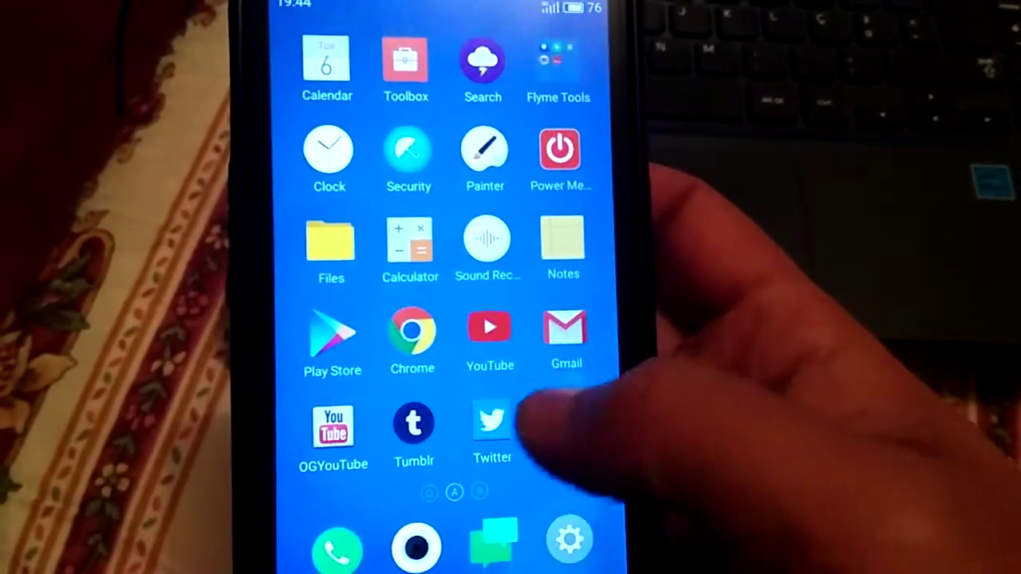
left_click_drag(526, 431, 430, 447)
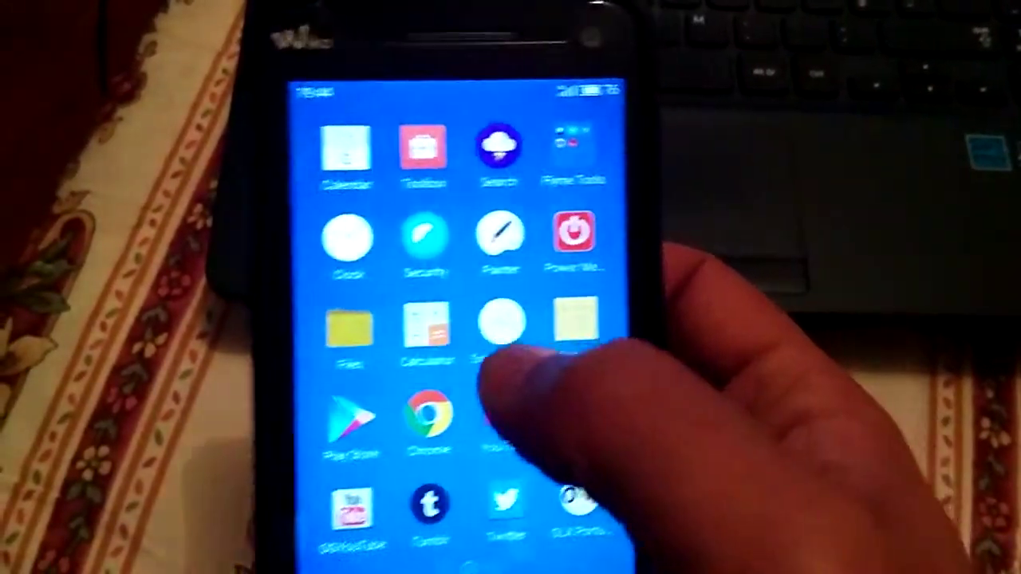
left_click(501, 323)
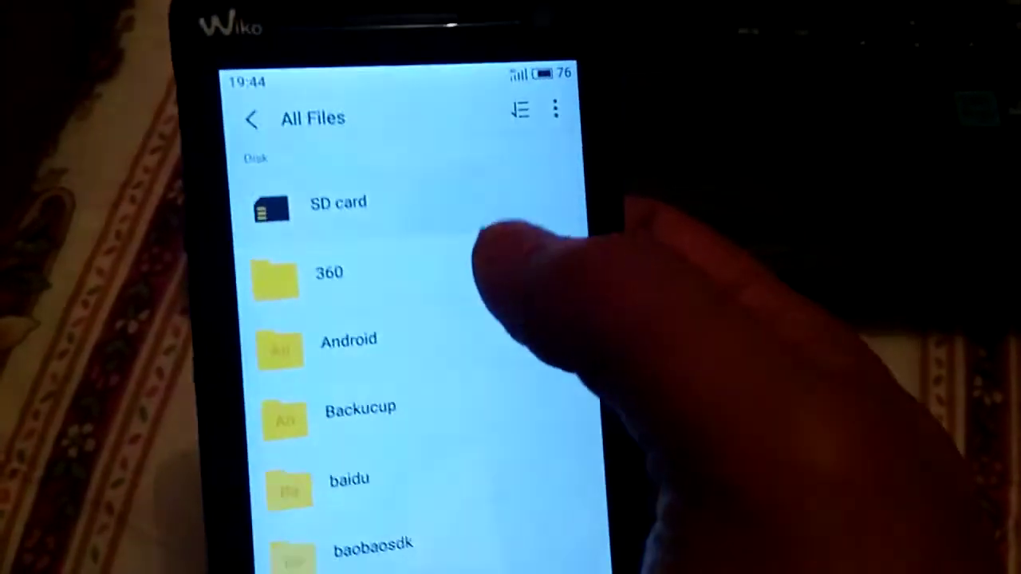
left_click(447, 203)
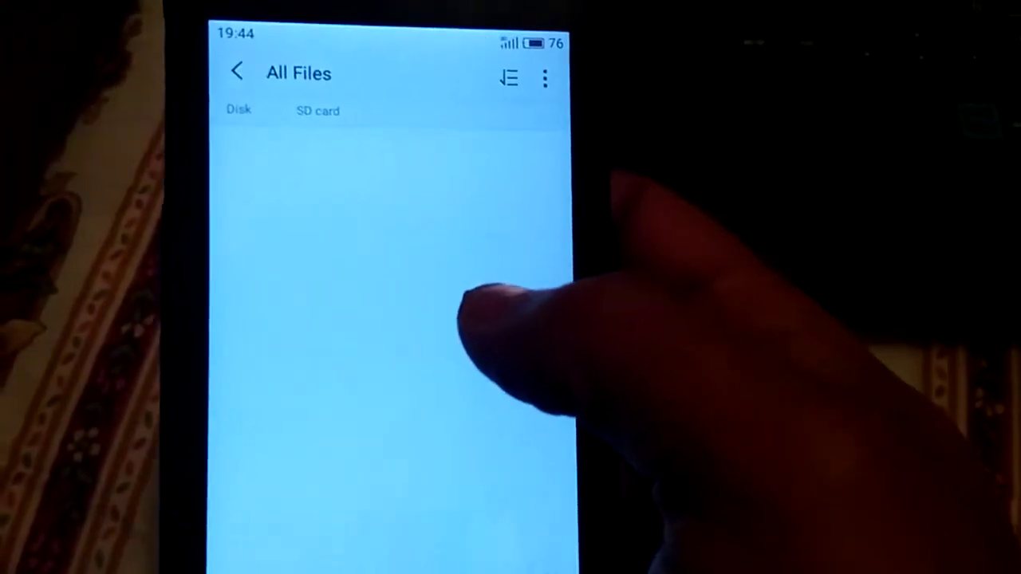
scroll(431, 311, "up", 2)
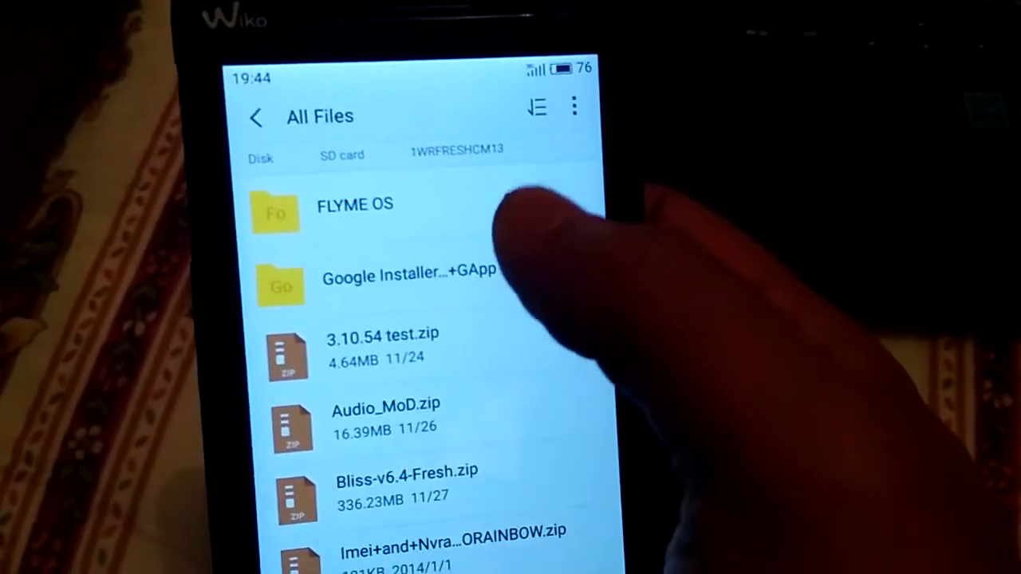
left_click(359, 178)
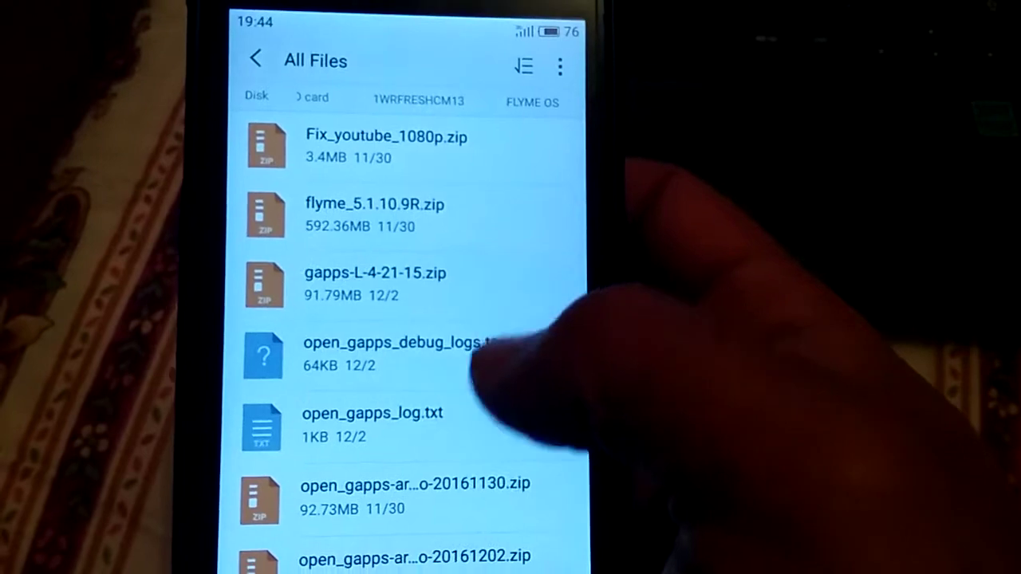
scroll(511, 335, "down", 1)
scroll(503, 319, "down", 2)
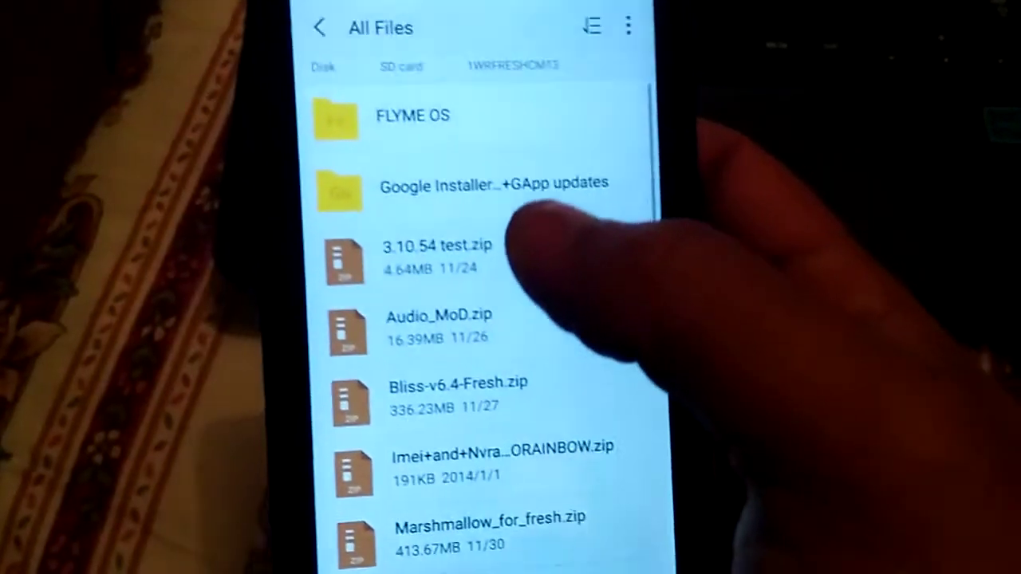
left_click(479, 188)
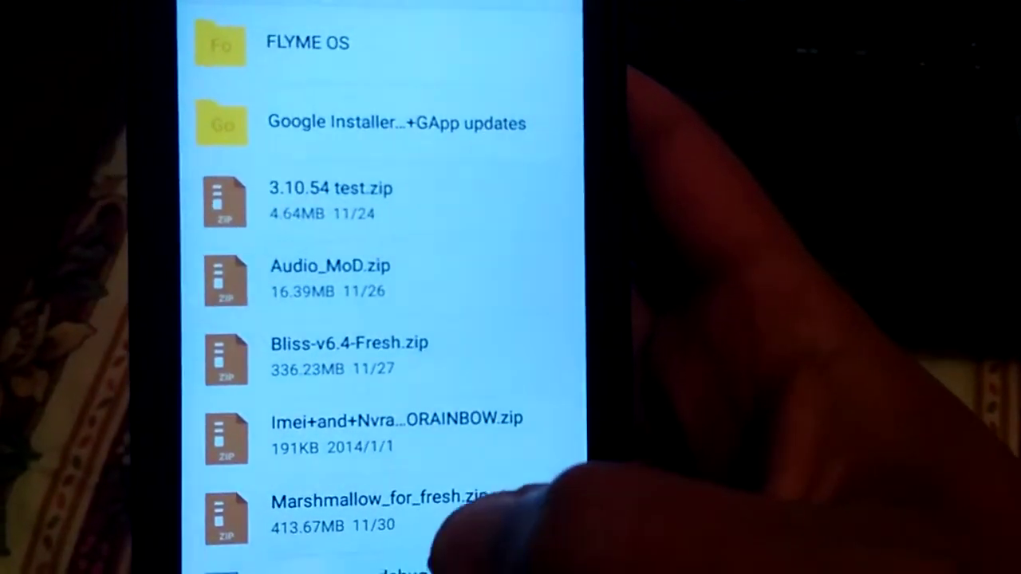
scroll(375, 319, "down", 5)
scroll(543, 263, "down", 5)
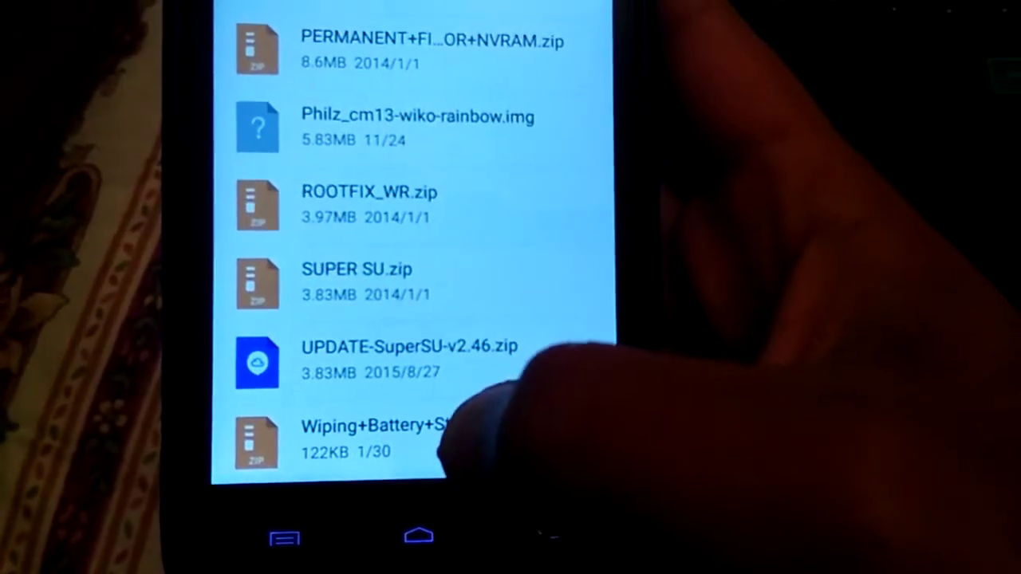
scroll(423, 263, "up", 5)
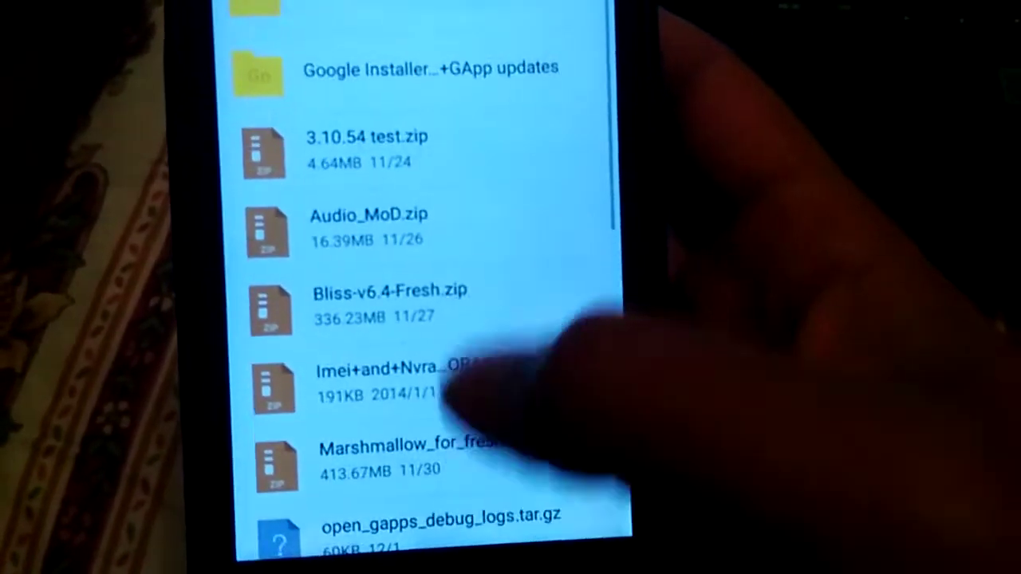
scroll(431, 319, "down", 5)
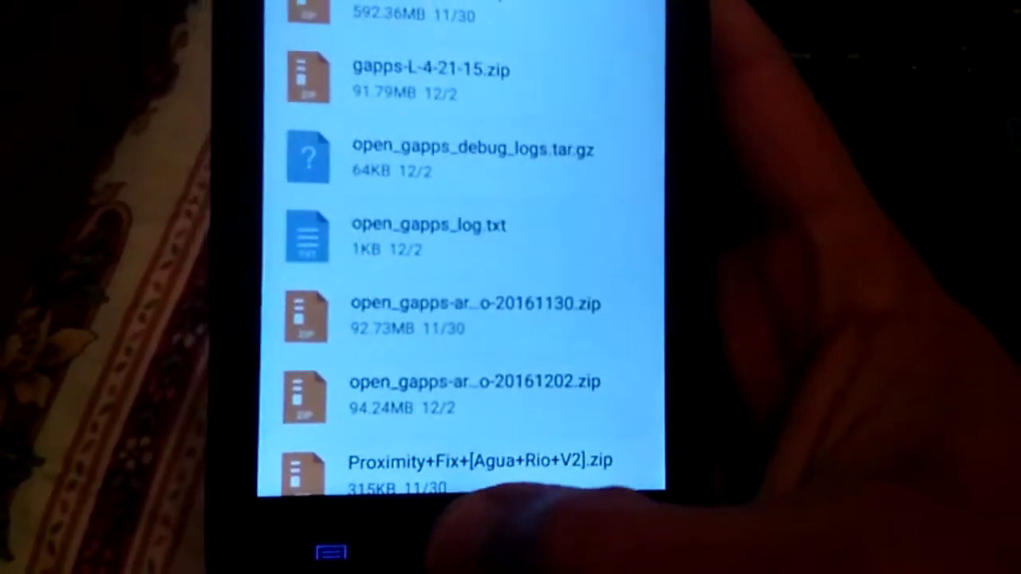
key("Home")
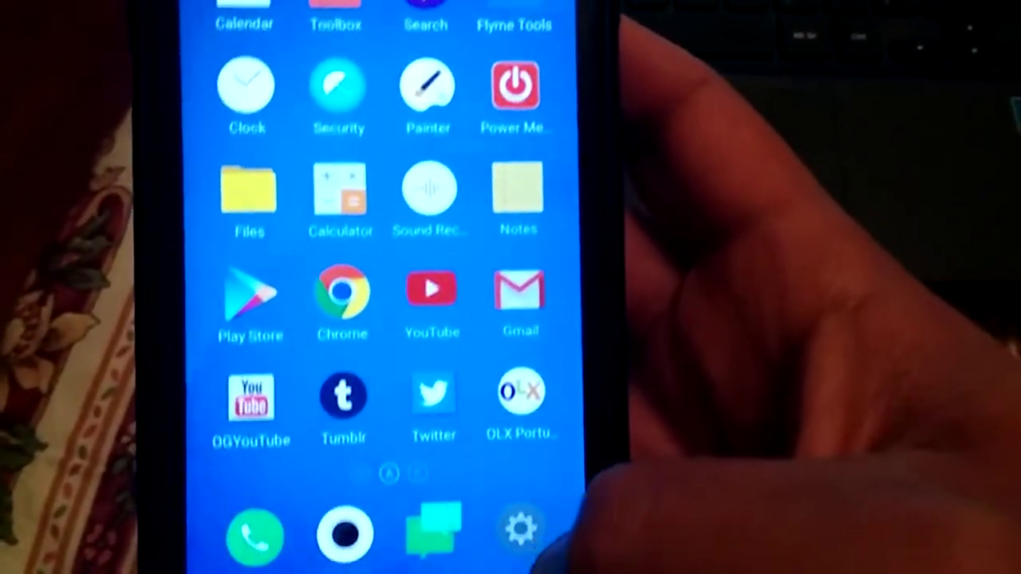
Step: From Settings, toggle Airplane Mode on and off in quick settings, then go back
left_click(521, 528)
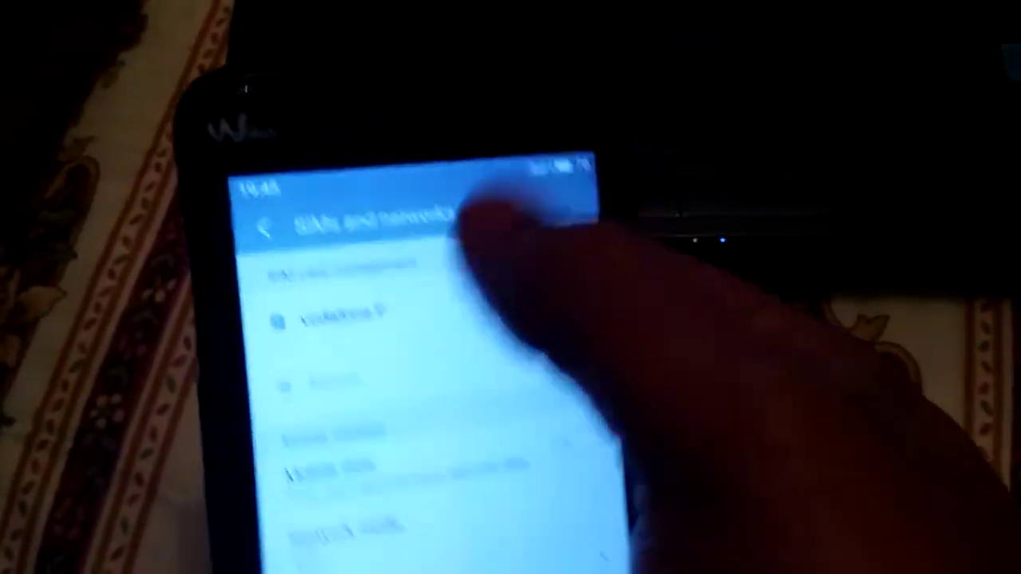
left_click_drag(542, 172, 518, 383)
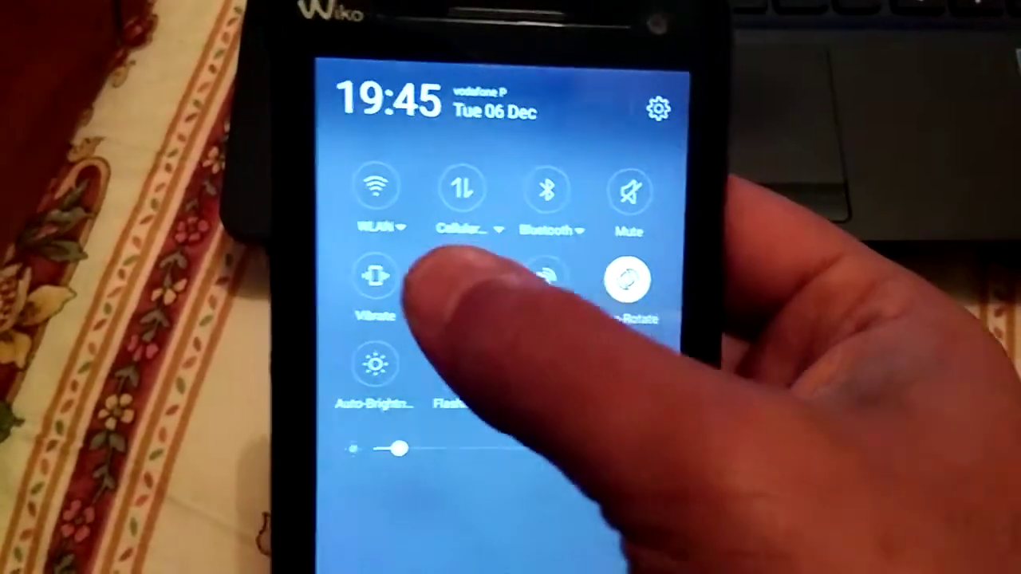
left_click(432, 289)
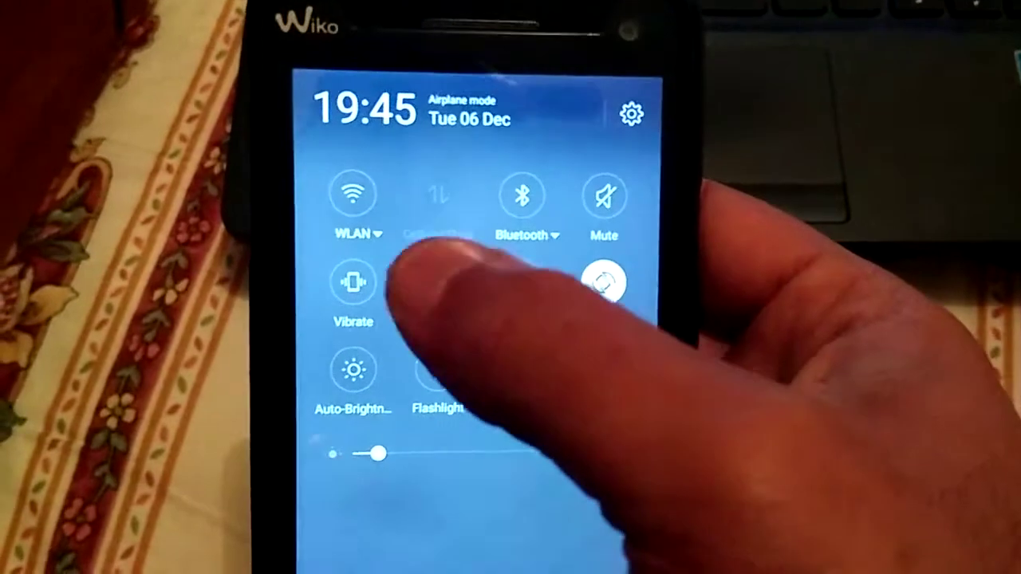
left_click(414, 271)
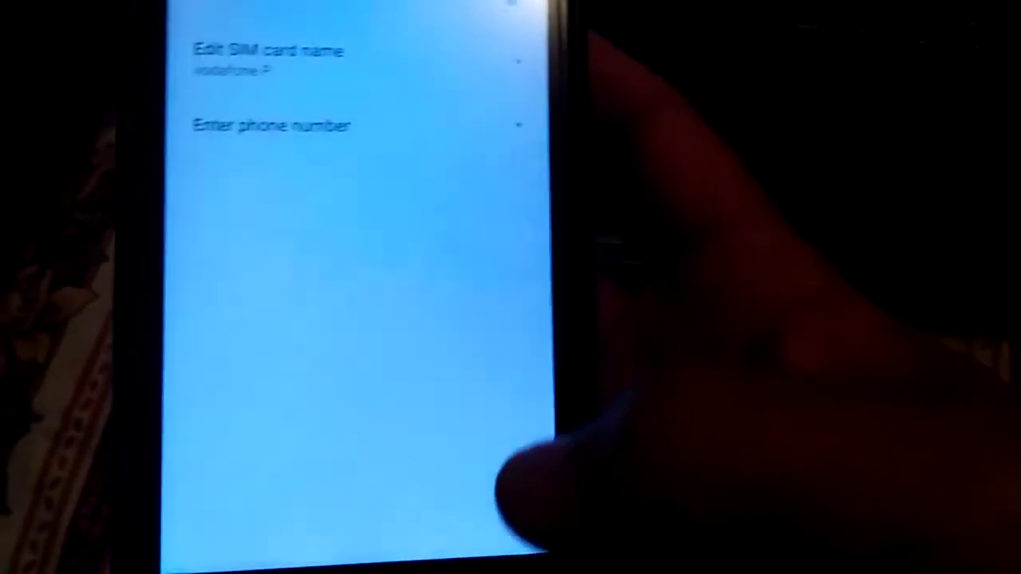
key("Escape")
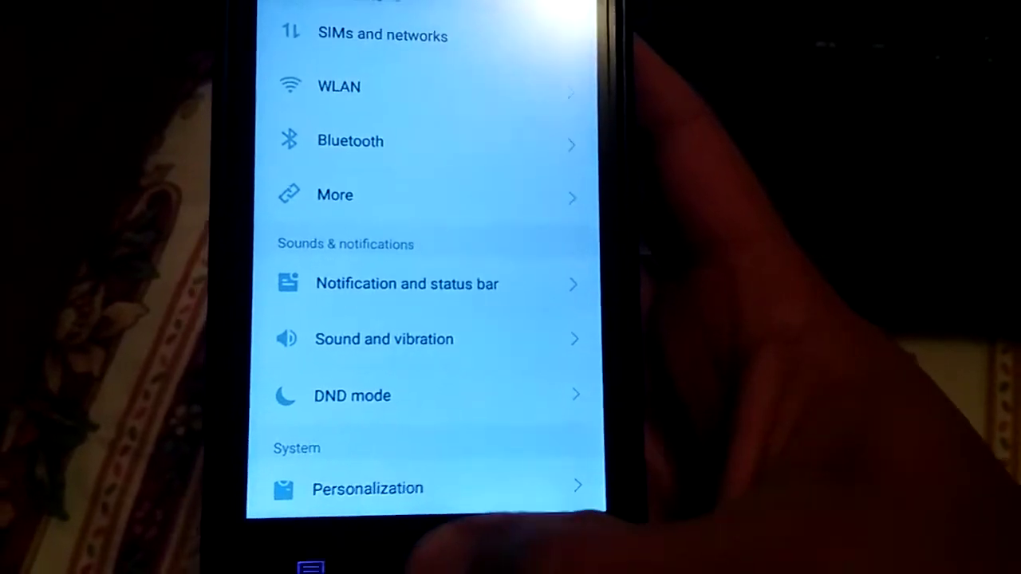
Step: Go home from Settings and glance at the neighbouring home page
key("Home")
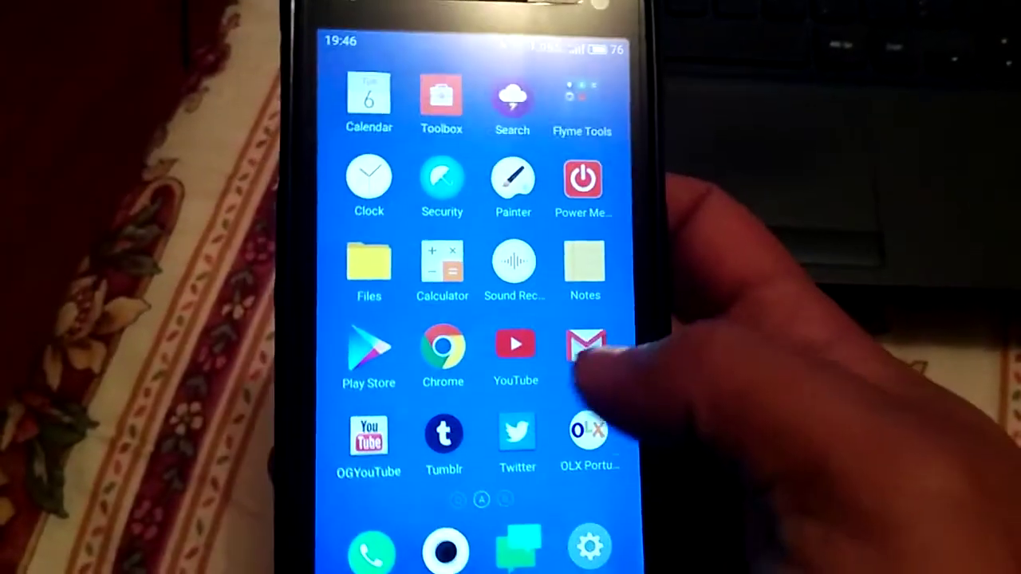
mouse_move(582, 359)
left_mouse_down()
mouse_move(383, 359)
mouse_move(583, 359)
left_mouse_up()
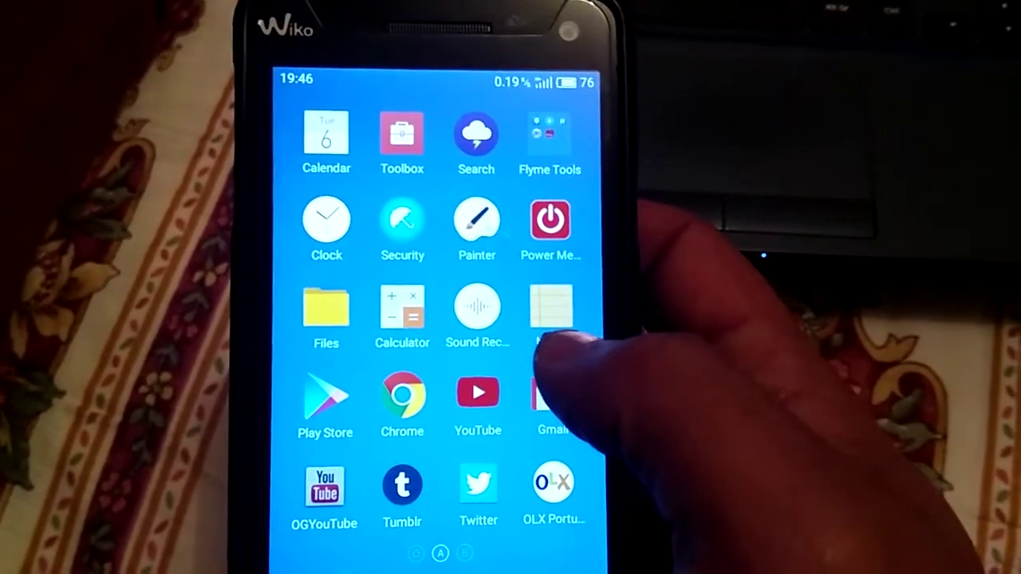
Step: Launch OGYouTube and browse its What to watch feed
left_click(486, 387)
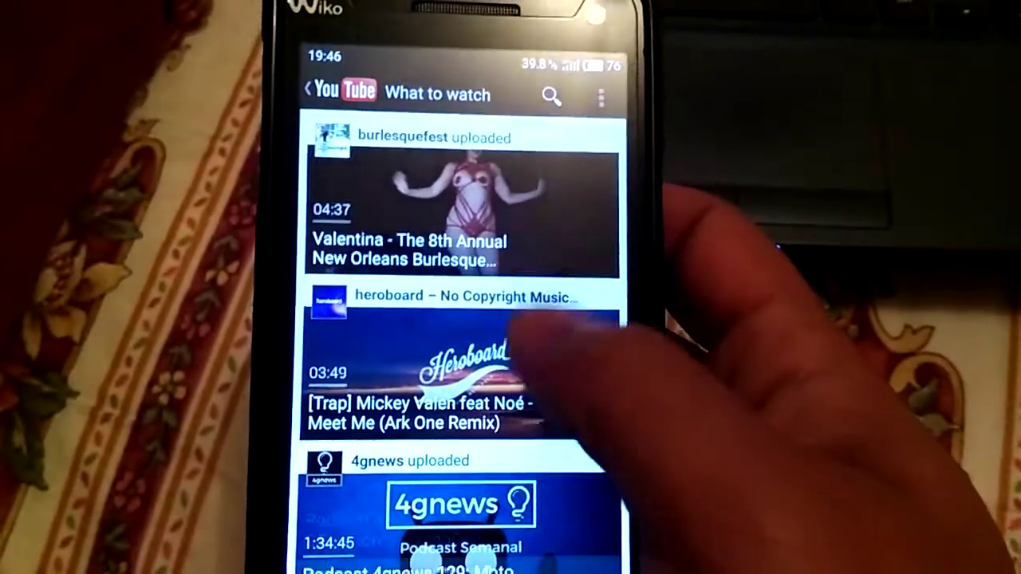
scroll(455, 359, "down", 3)
scroll(454, 319, "down", 3)
scroll(455, 319, "down", 5)
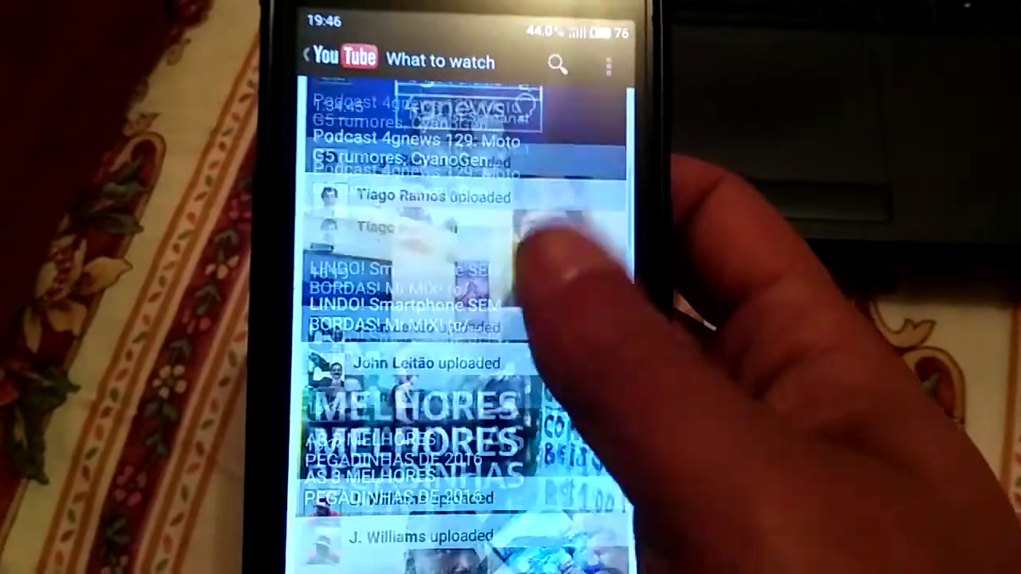